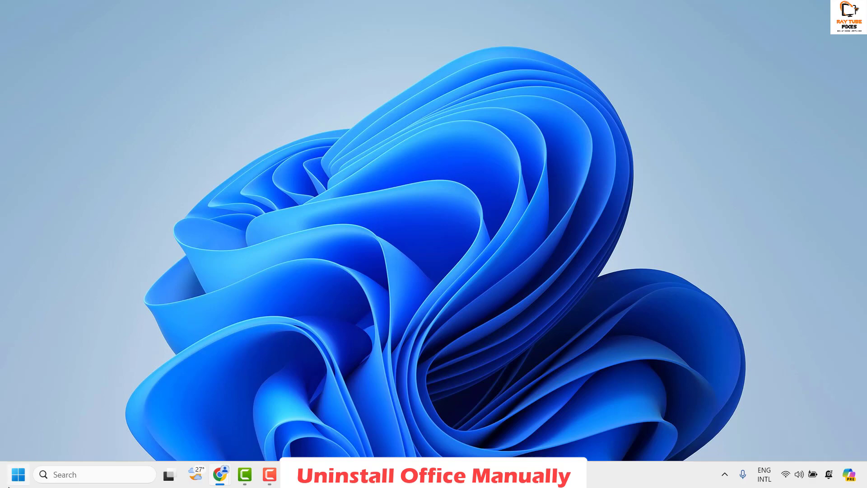
# Run appwiz.cpl from the Run dialog to open Programs and Features, then maximize it
pyautogui.rightClick(19, 477)
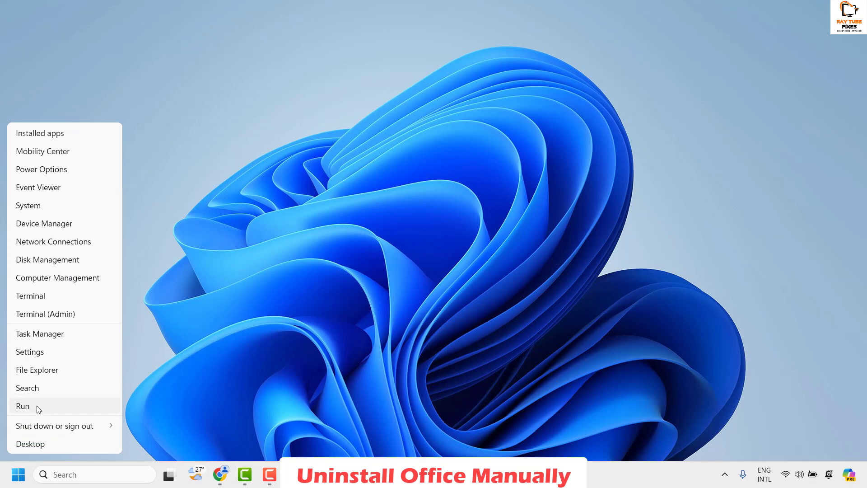
pyautogui.click(39, 408)
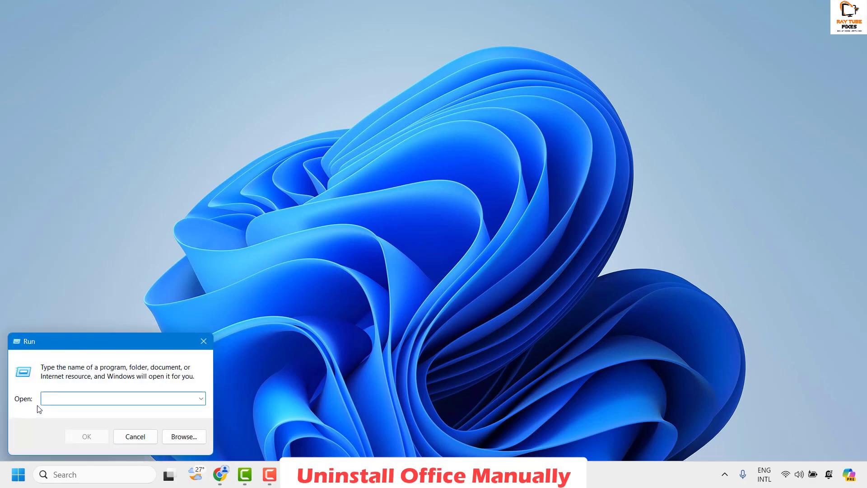
pyautogui.write('appwiz.cpl')
pyautogui.click(87, 438)
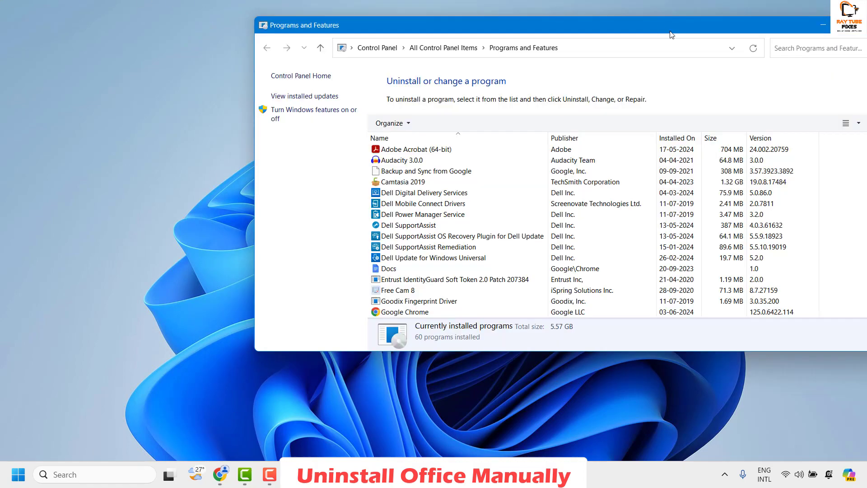
pyautogui.doubleClick(671, 31)
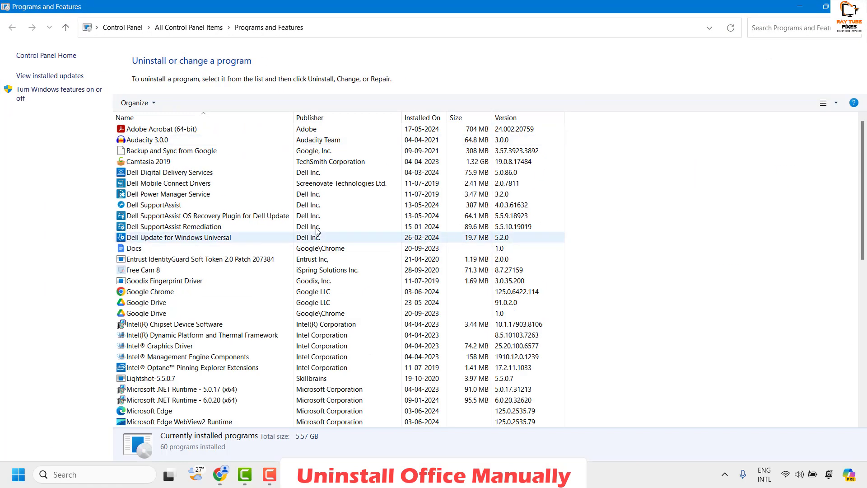
# Select Microsoft Office Professional Plus 2019 in the program list and start its uninstall
pyautogui.scroll(-5, 278, 247)
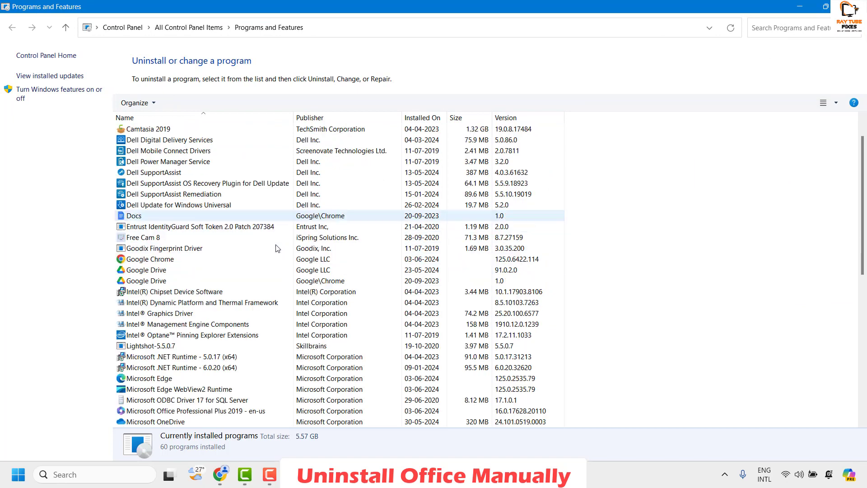
pyautogui.scroll(-3, 278, 247)
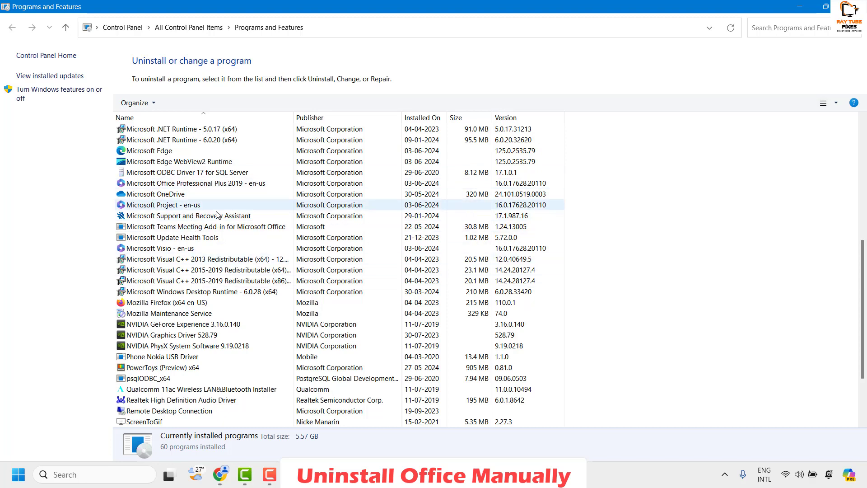
pyautogui.click(220, 184)
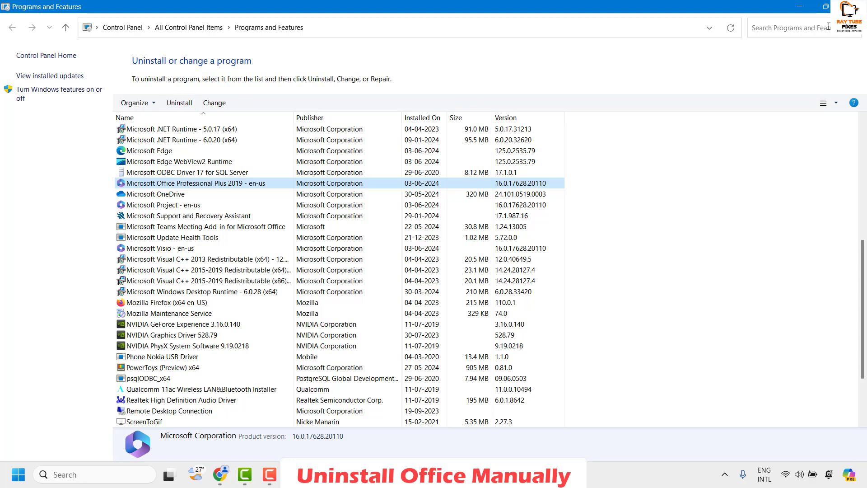
pyautogui.click(850, 6)
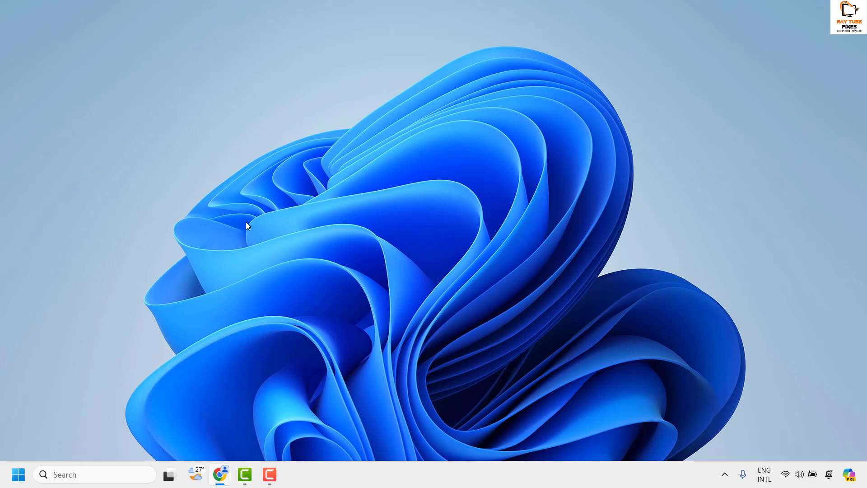
# Search Google in Chrome for 'uninstall office tool' and look over the Microsoft Support results
pyautogui.moveTo(220, 473)
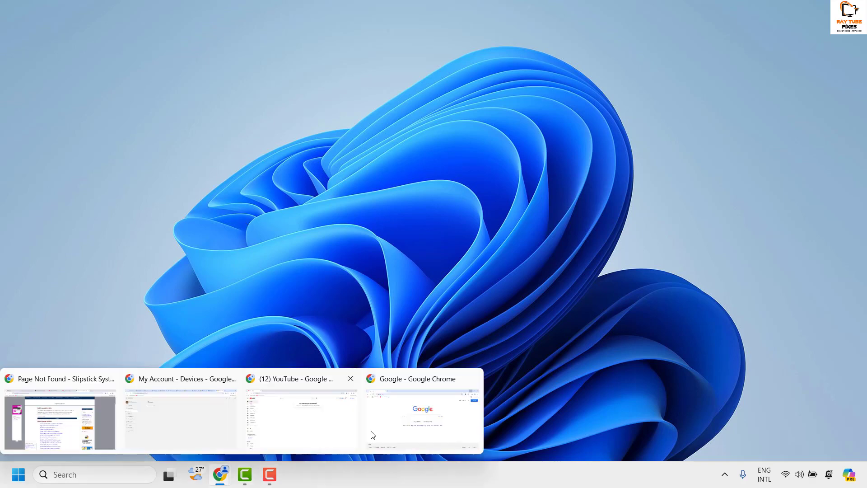
pyautogui.click(372, 435)
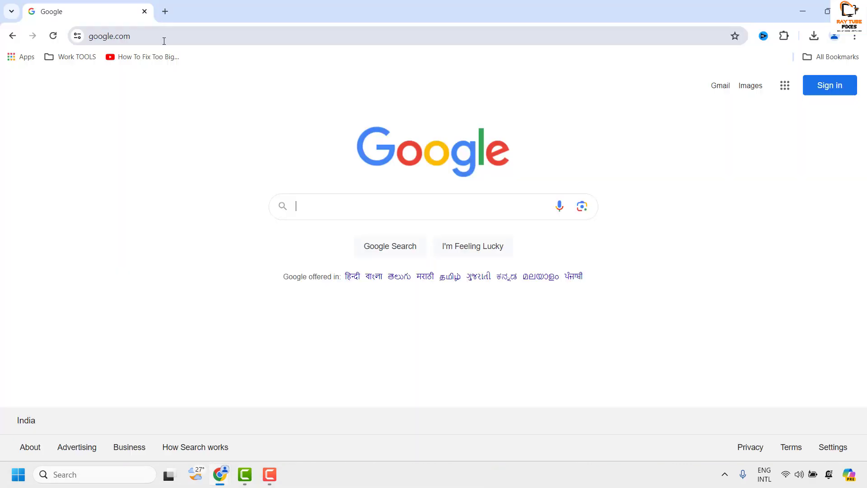
pyautogui.click(318, 209)
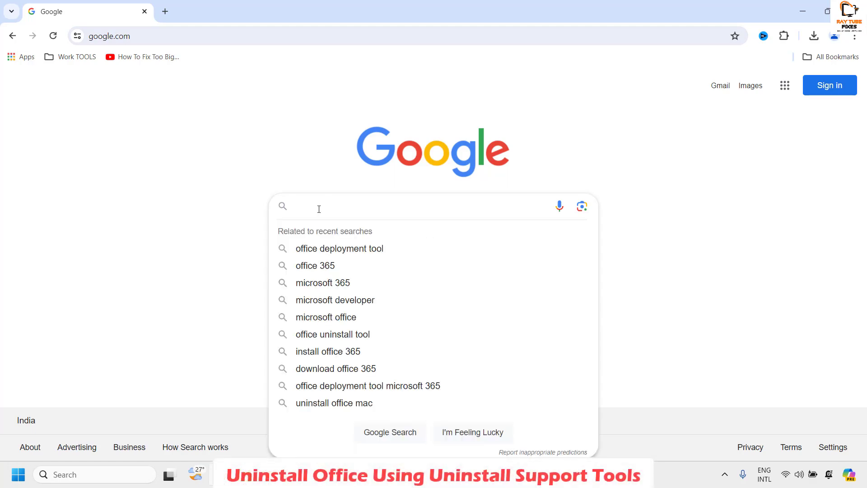
pyautogui.write('unin')
pyautogui.press('BackSpace')
pyautogui.press('BackSpace')
pyautogui.press('BackSpace')
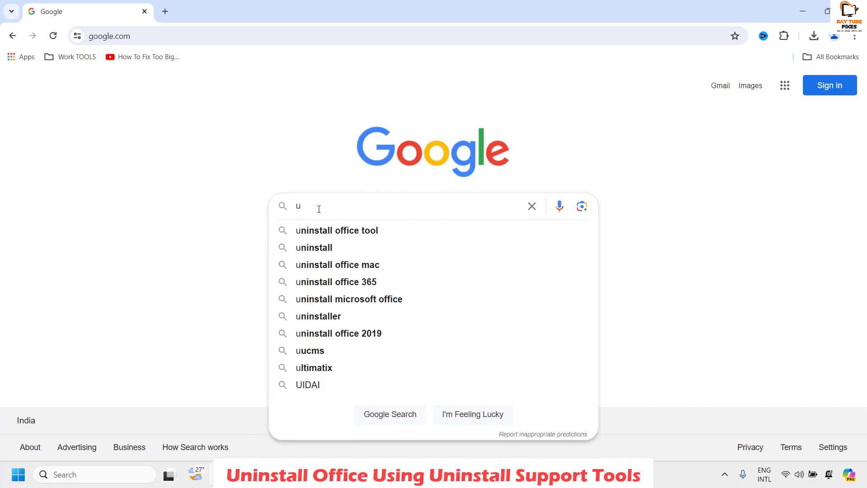
pyautogui.write('ni')
pyautogui.click(358, 230)
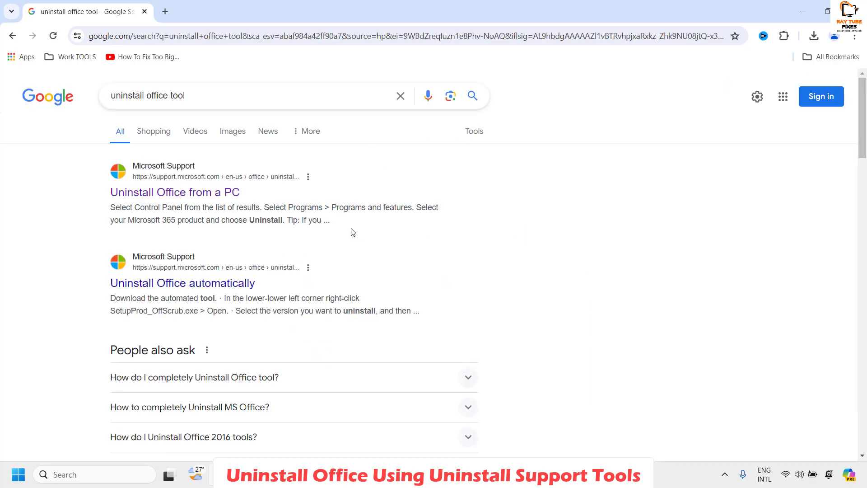
pyautogui.scroll(-3, 370, 267)
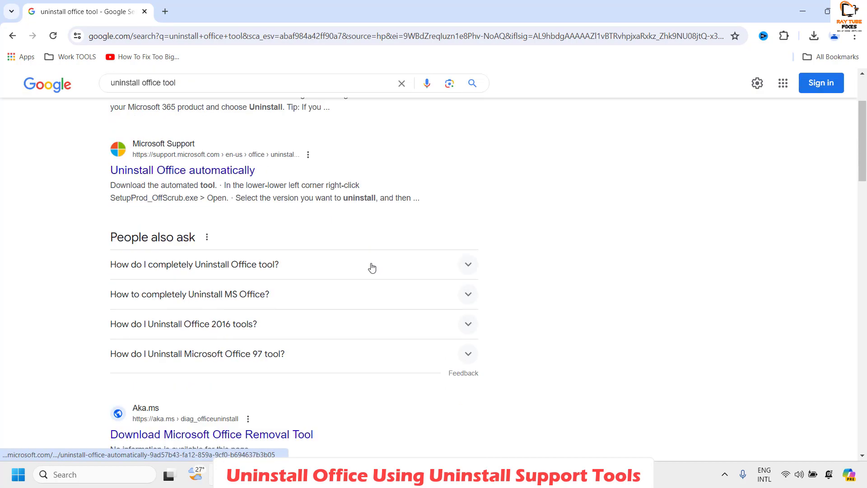
pyautogui.scroll(3, 372, 267)
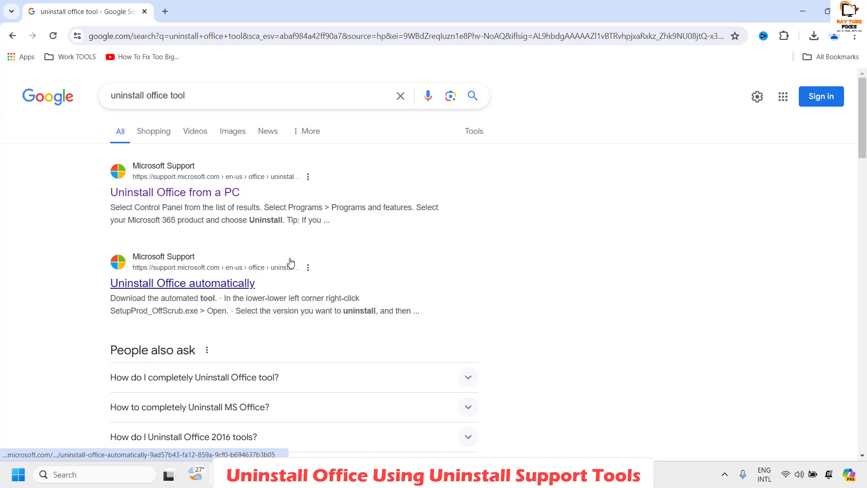
pyautogui.scroll(-6, 488, 306)
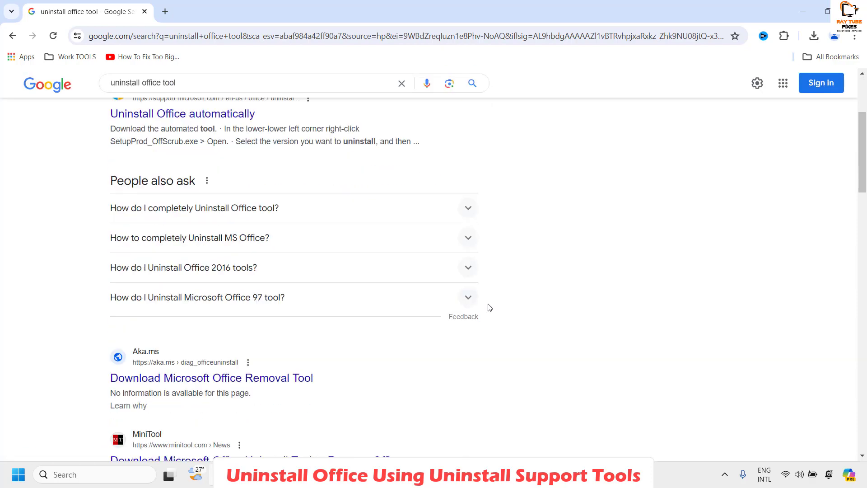
pyautogui.scroll(-2, 490, 307)
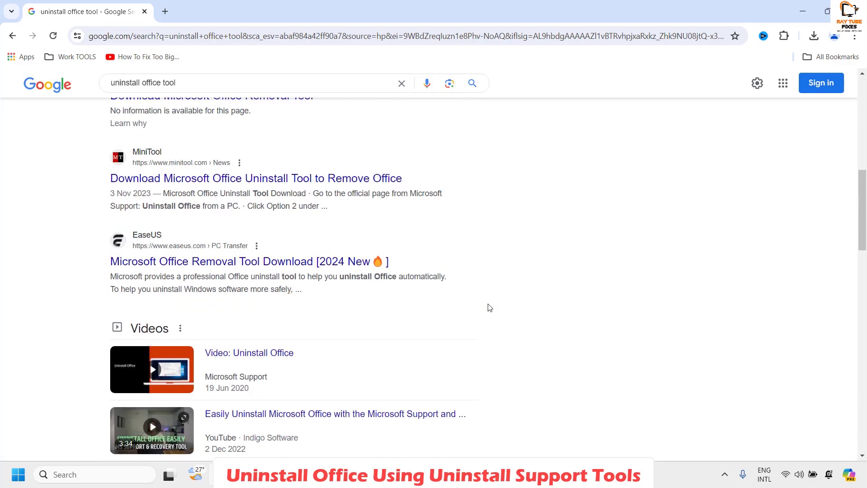
pyautogui.scroll(9, 489, 306)
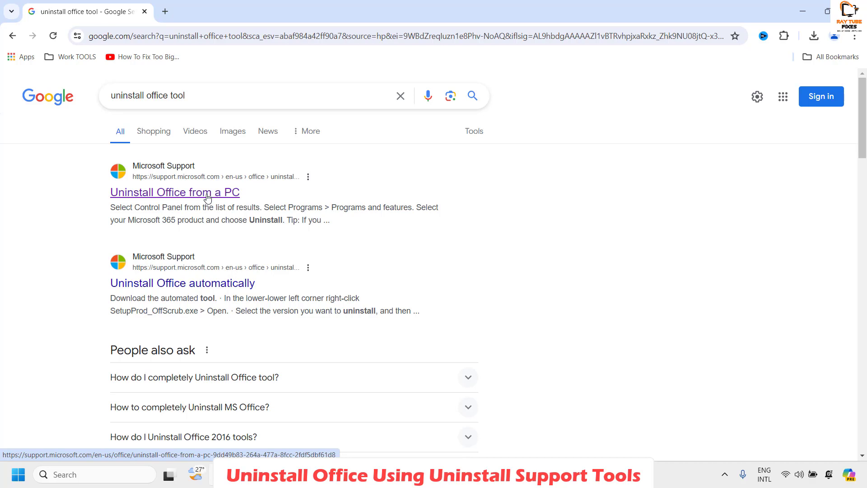
# Open the 'Uninstall Office from a PC' article and expand the installation-type explanation
pyautogui.click(192, 197)
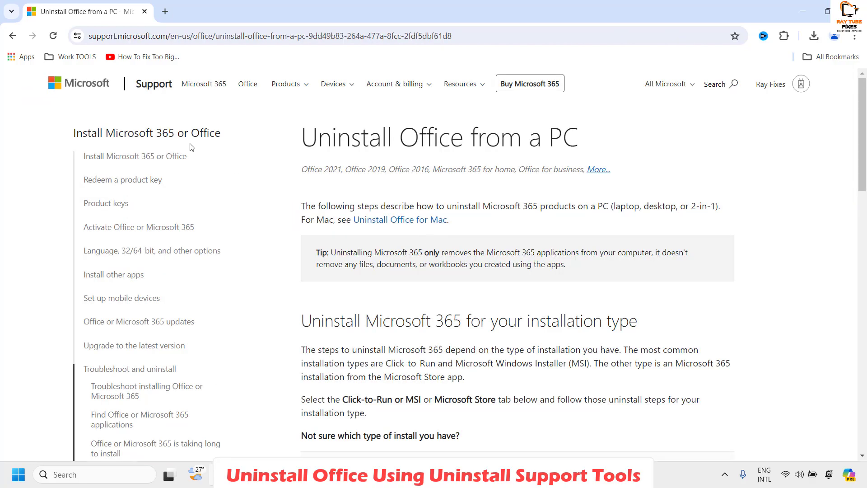
pyautogui.scroll(-6, 441, 238)
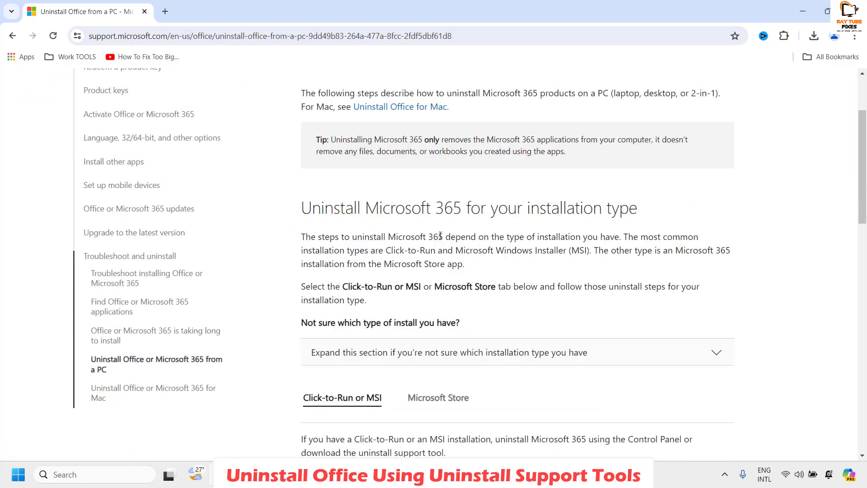
pyautogui.scroll(2, 441, 238)
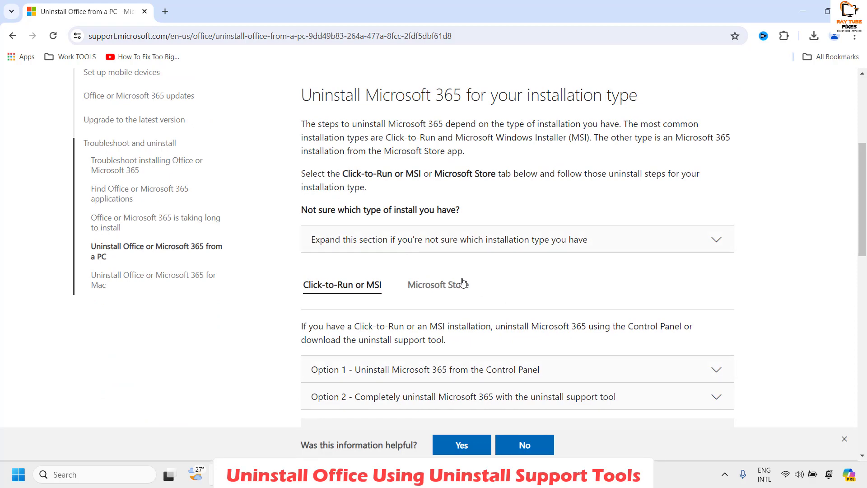
pyautogui.click(440, 238)
pyautogui.scroll(-4, 440, 238)
pyautogui.scroll(-6, 653, 266)
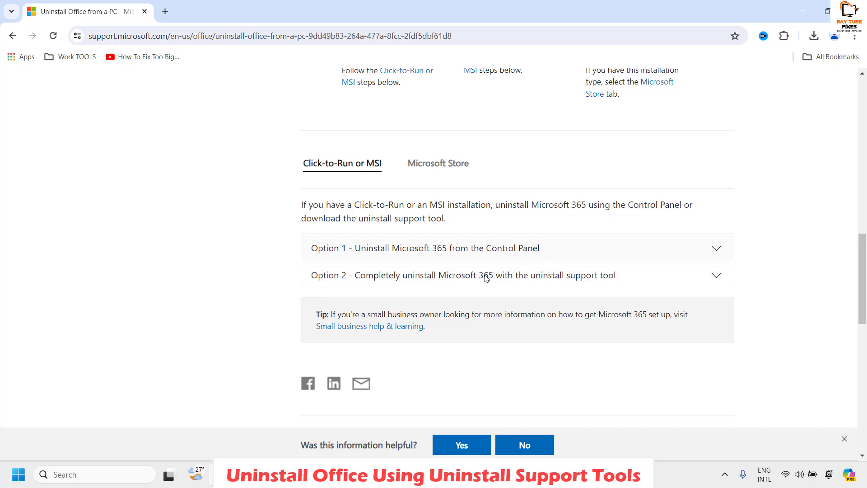
# View and collapse the Option 1 Control Panel steps, then expand Option 2's support tool steps
pyautogui.click(727, 251)
pyautogui.scroll(-2, 728, 251)
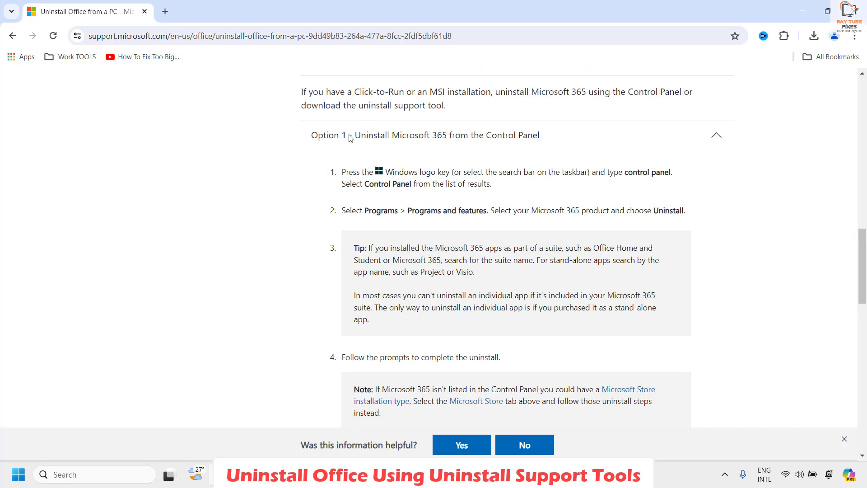
pyautogui.click(471, 144)
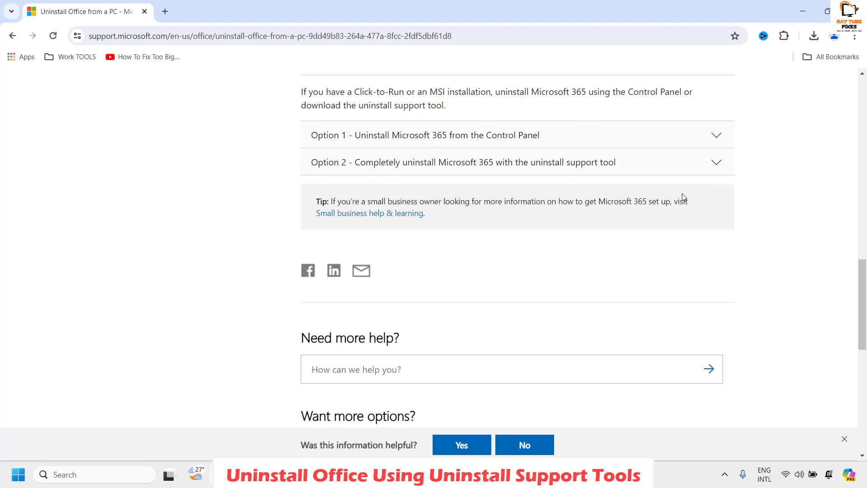
pyautogui.click(717, 166)
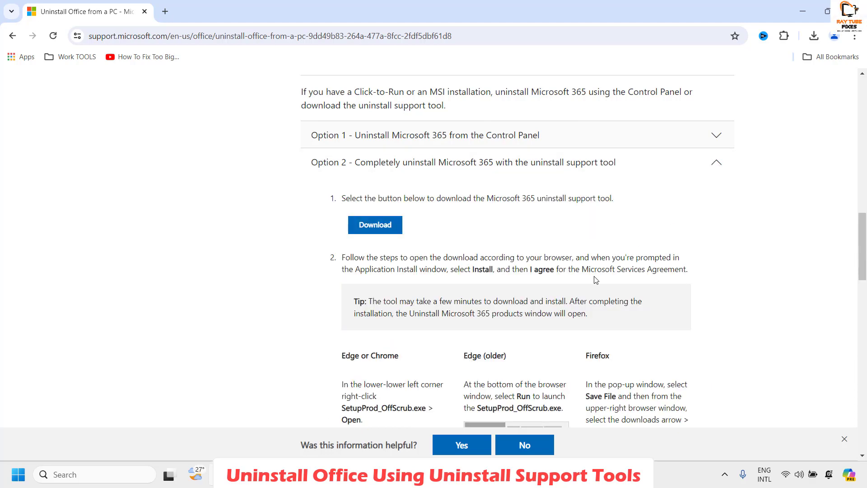
# Download and launch the uninstall support tool SetupProd_OffScrub.exe, then minimize Chrome
pyautogui.click(378, 230)
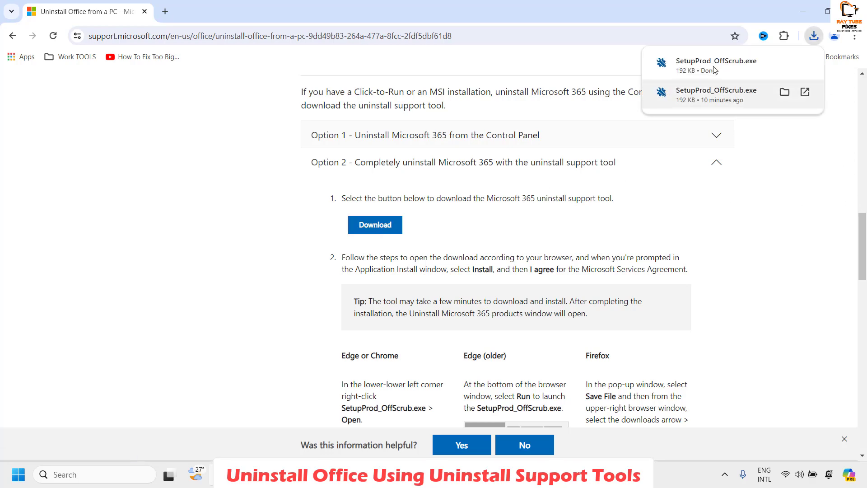
pyautogui.moveTo(714, 69)
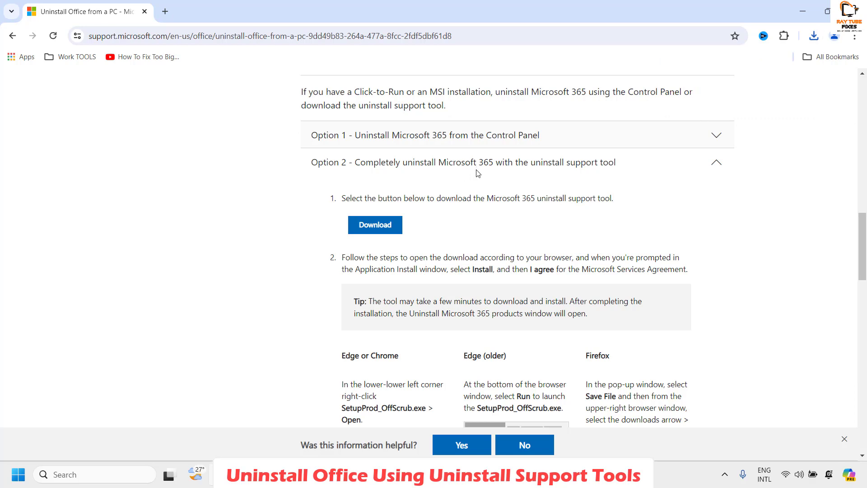
pyautogui.click(800, 14)
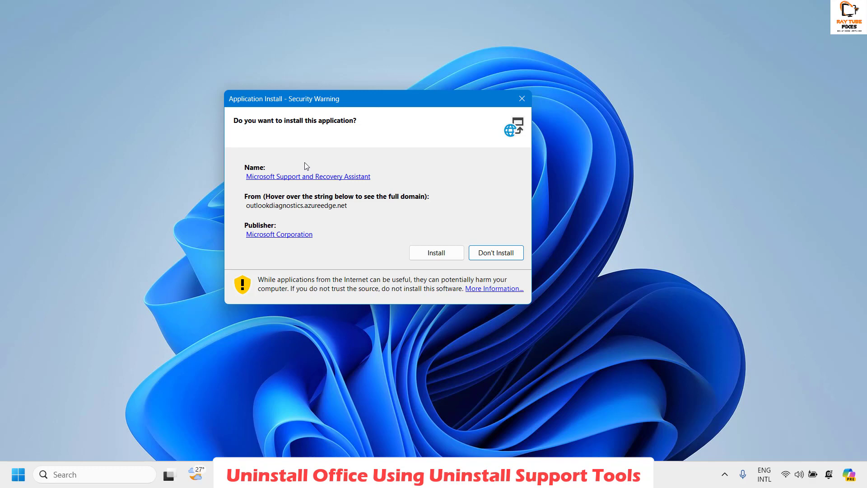
# Move the Security Warning aside and install Microsoft Support and Recovery Assistant
pyautogui.moveTo(375, 99); pyautogui.dragTo(454, 99)
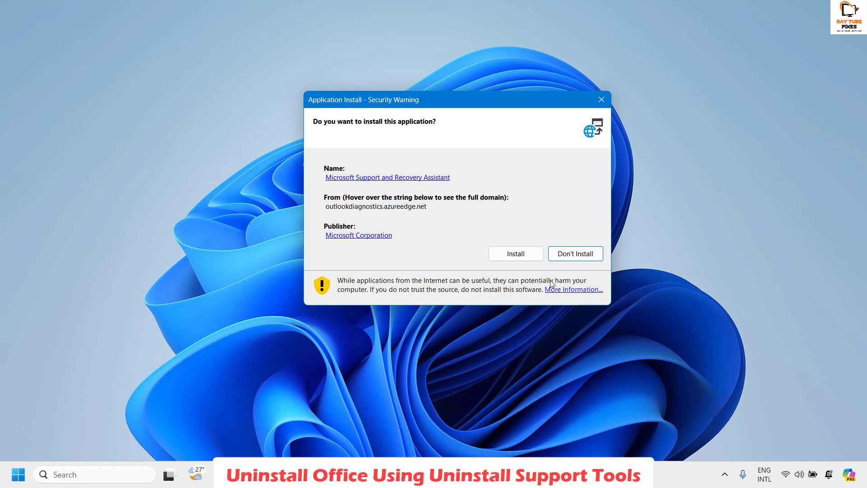
pyautogui.click(505, 252)
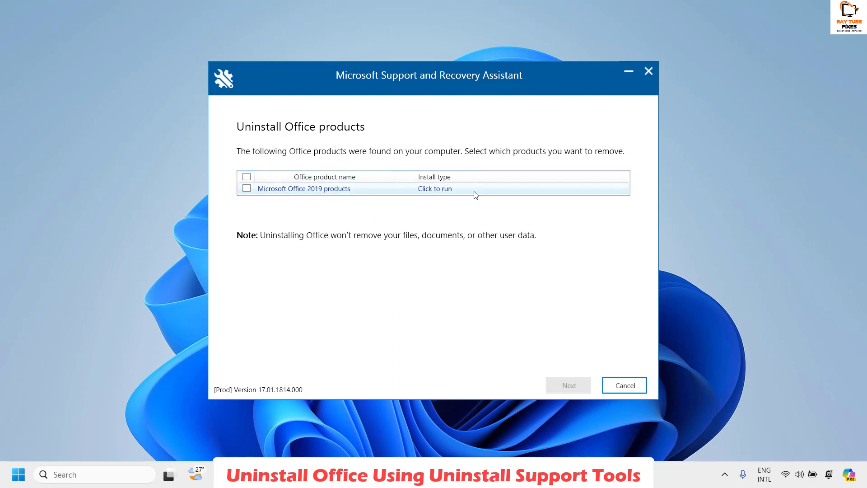
# Select only Microsoft Office 2019 products (Click to run) for removal and proceed to confirmation
pyautogui.click(246, 189)
pyautogui.click(247, 177)
pyautogui.click(247, 177)
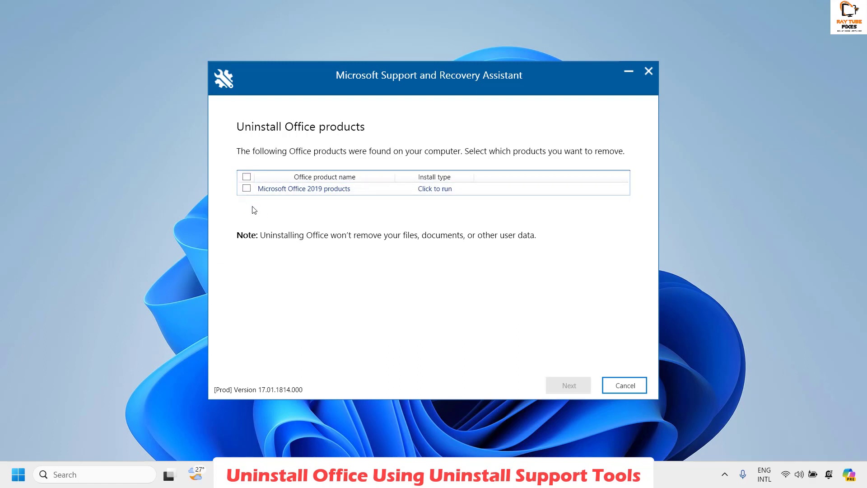
pyautogui.click(246, 188)
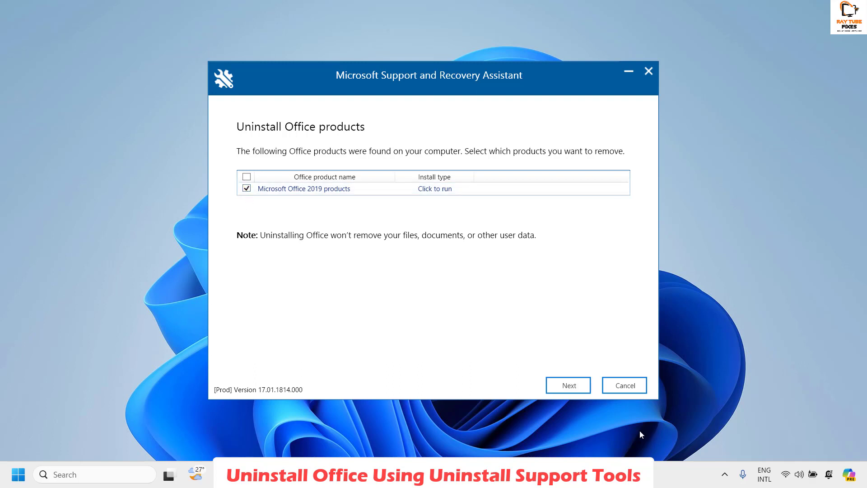
pyautogui.click(569, 387)
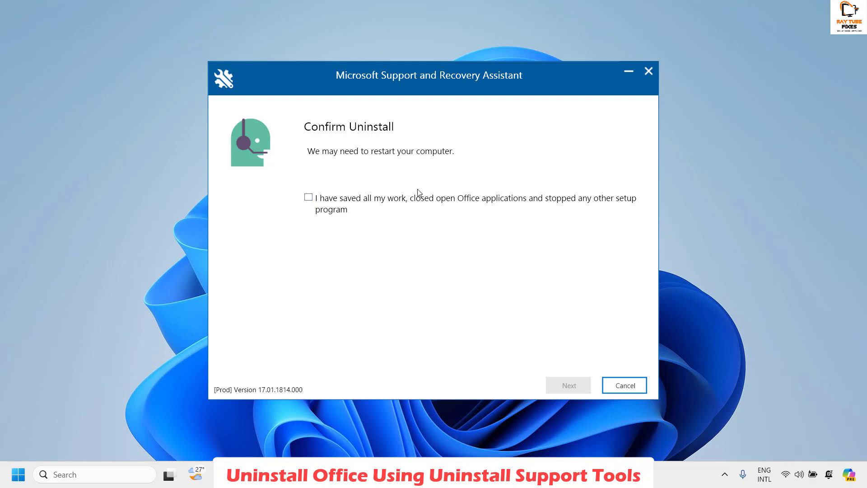
# Tick 'I have saved all my work' and begin uninstalling Office
pyautogui.click(309, 198)
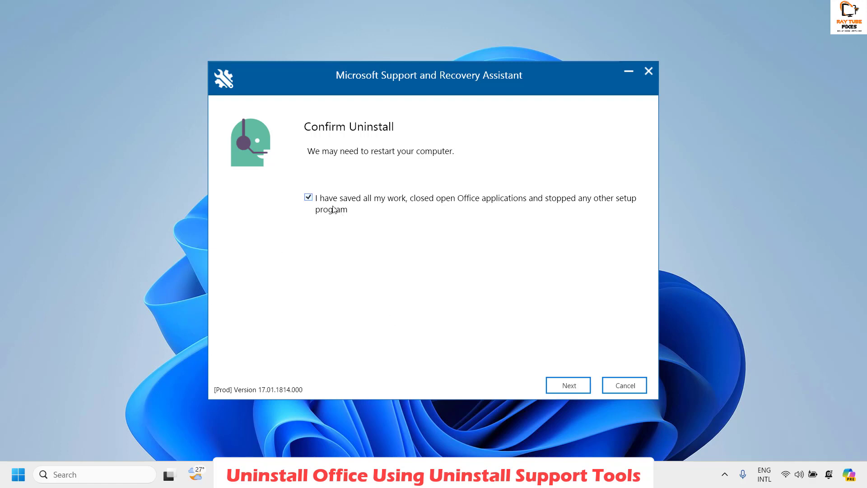
pyautogui.click(564, 386)
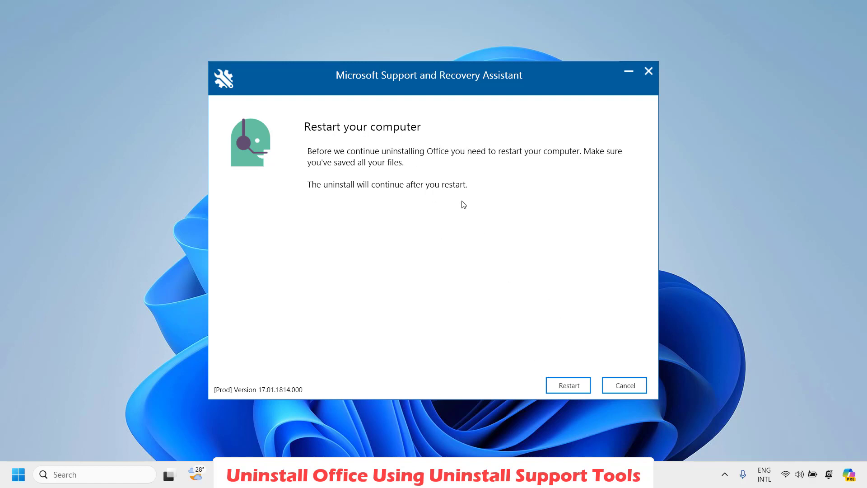
# Cancel the restart, review the 'Office is uninstalled' summary, and continue to the survey
pyautogui.click(625, 385)
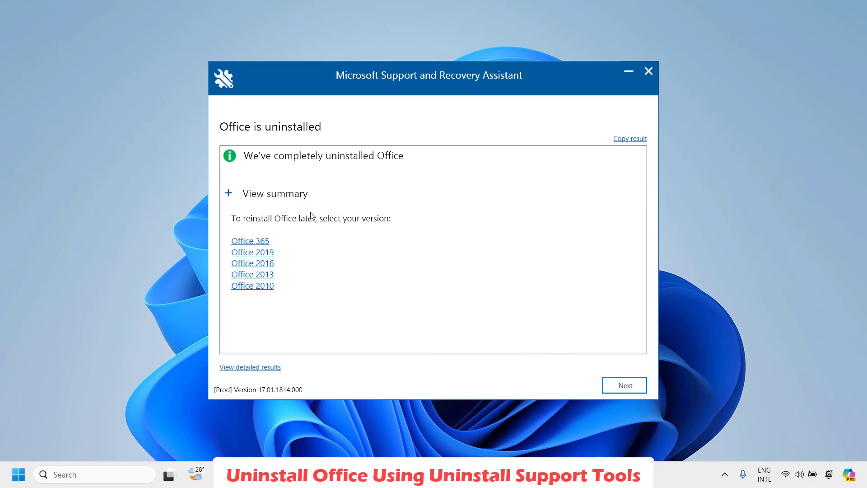
pyautogui.click(274, 195)
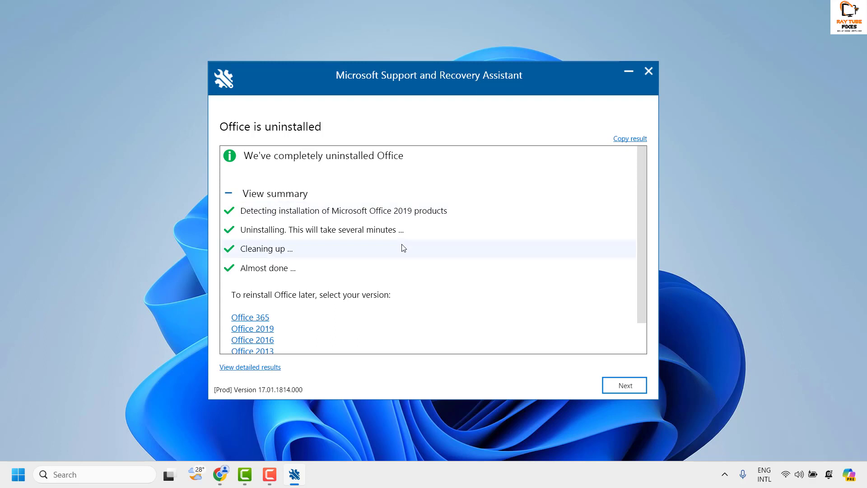
pyautogui.scroll(-1, 431, 252)
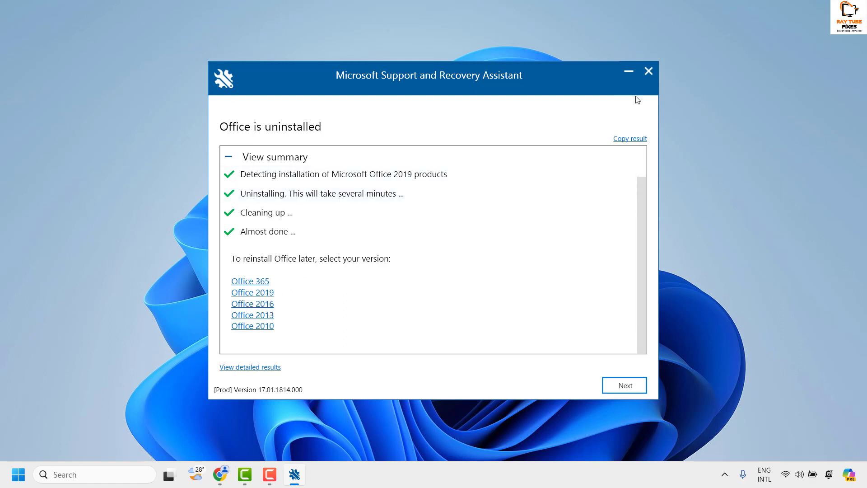
pyautogui.click(650, 76)
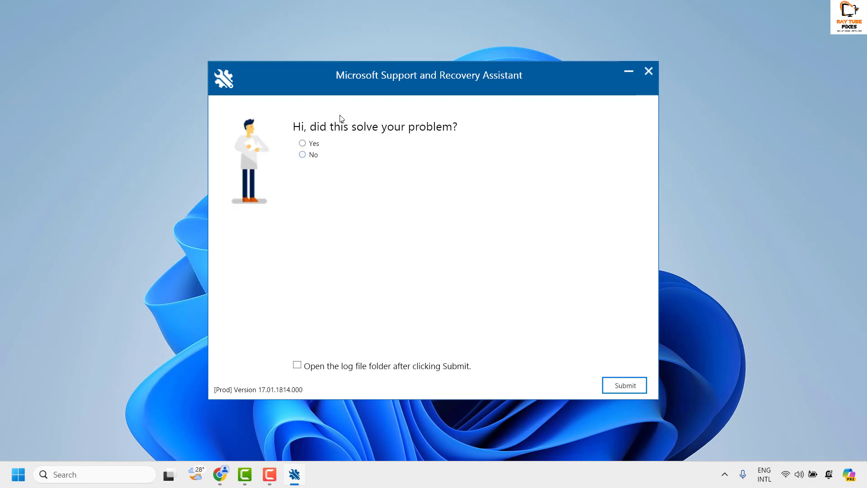
# Answer Yes to 'did this solve your problem?' and close the assistant
pyautogui.click(302, 143)
pyautogui.click(649, 71)
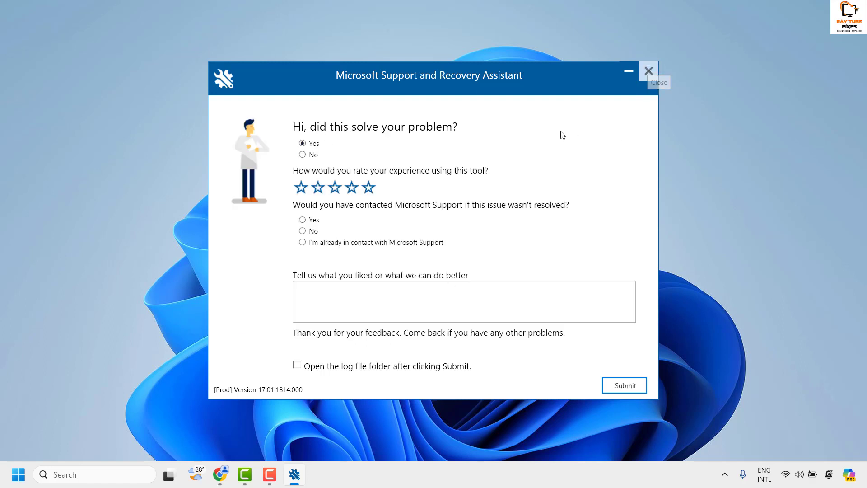